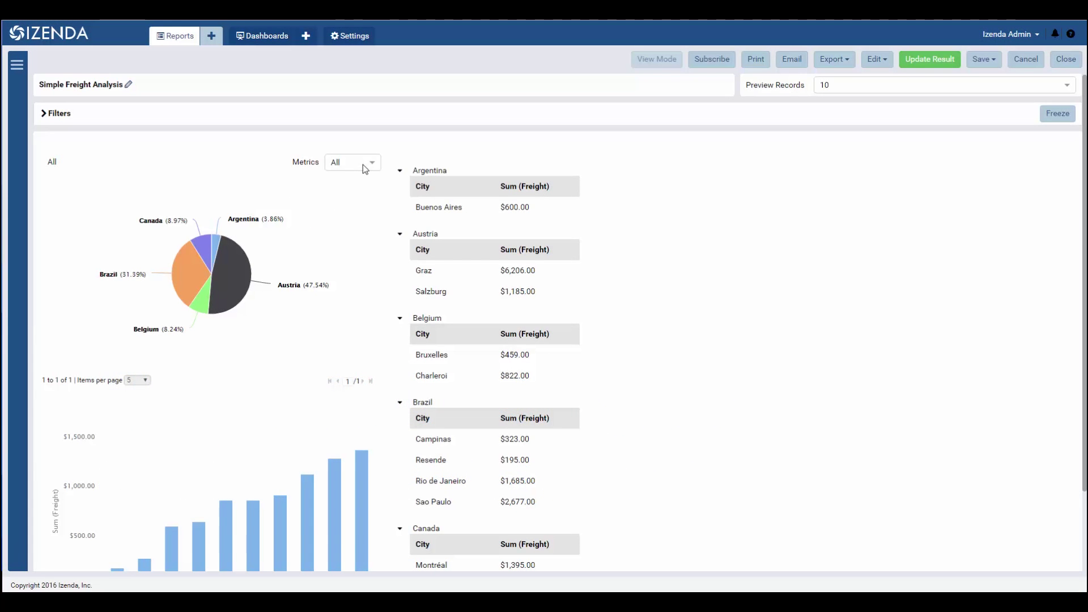
Drill the pie chart into Brazil's slice to show Sao Paulo, Rio de Janeiro, Campinas and Resende.
click(363, 164)
click(365, 166)
click(183, 272)
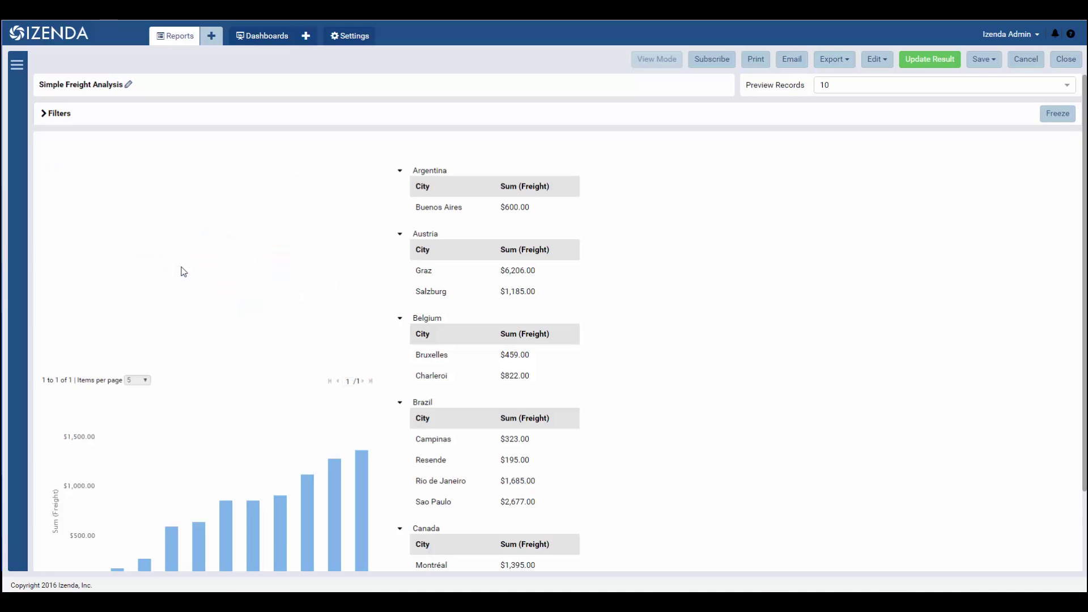
scroll(255, 381, down, 2)
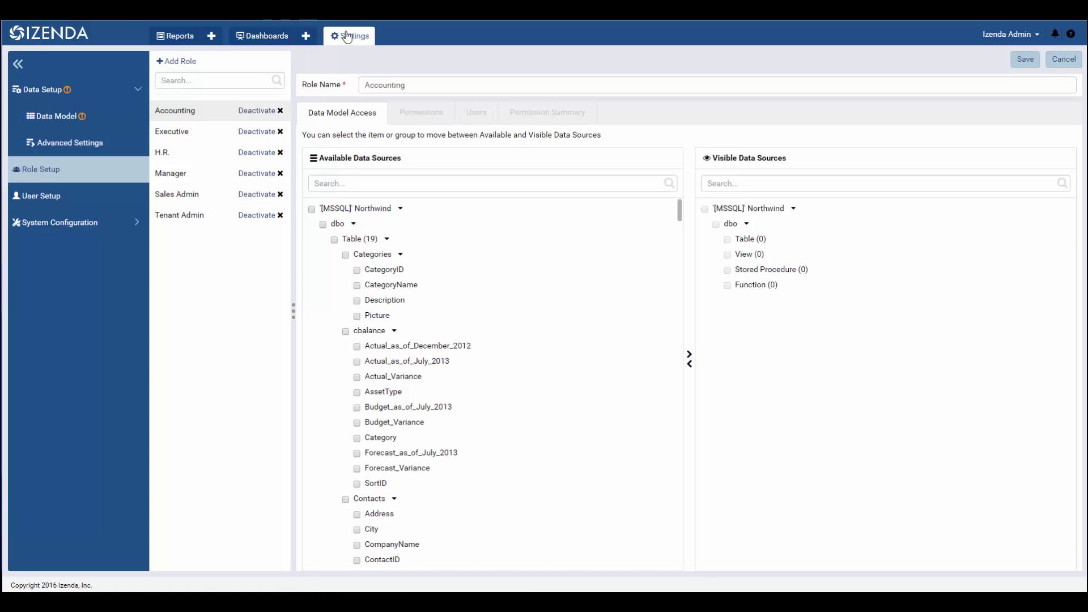
Review the Manager role's Reports permissions in Settings > Role Setup.
click(347, 37)
click(107, 171)
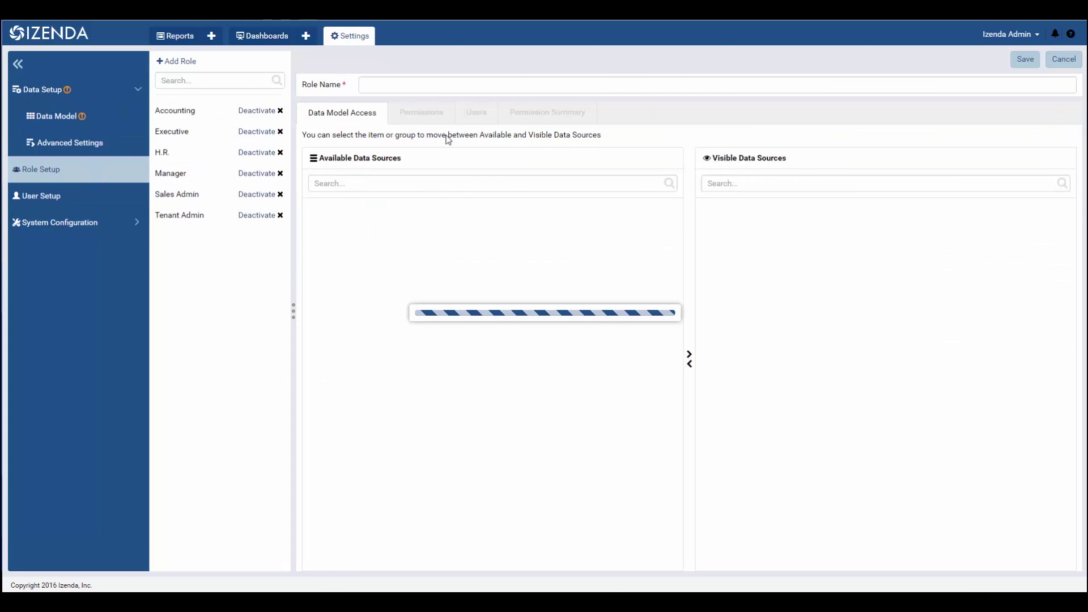
click(187, 176)
click(419, 113)
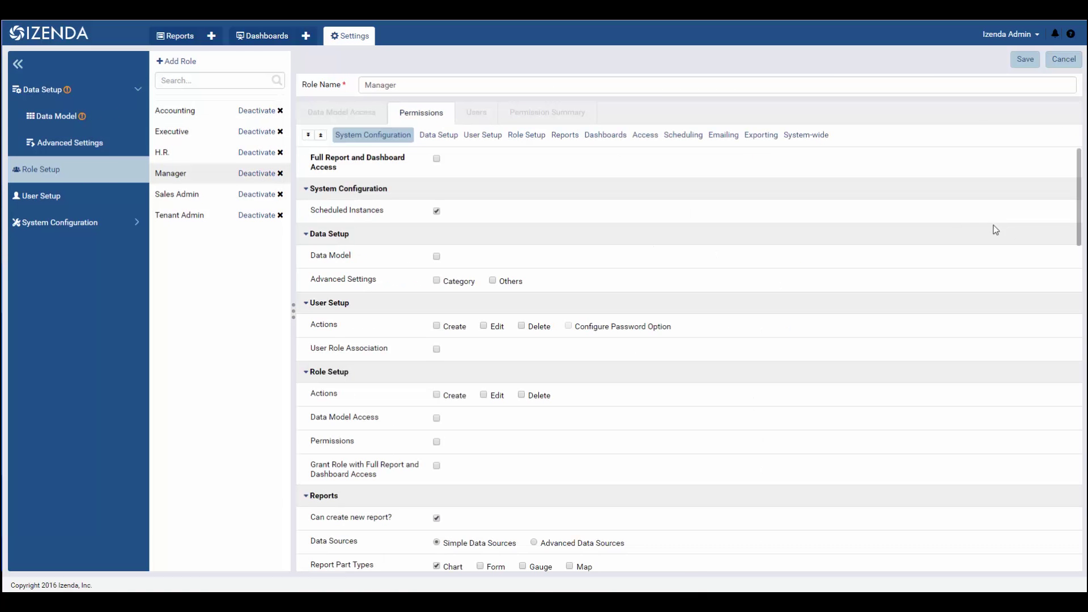
scroll(1079, 215, down, 5)
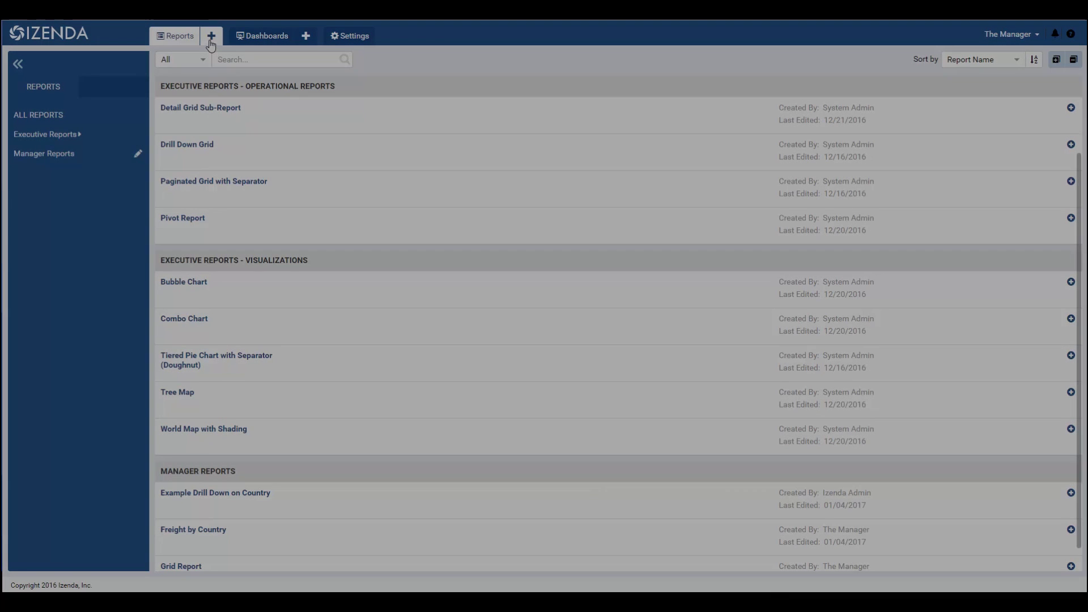
Create a new report using the Orders and Order Details tables and list their fields.
click(211, 36)
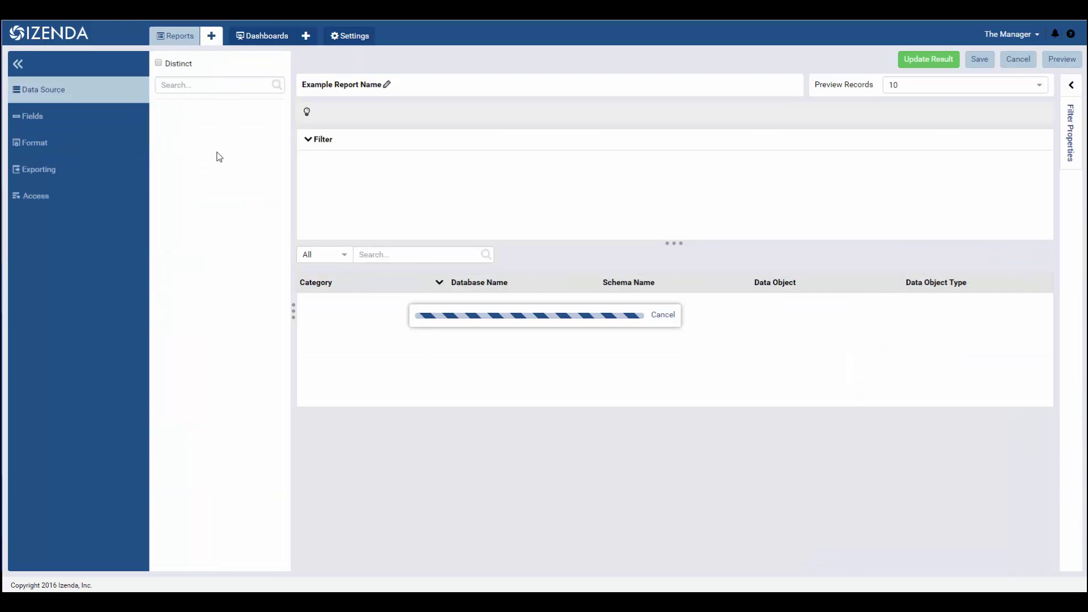
click(281, 216)
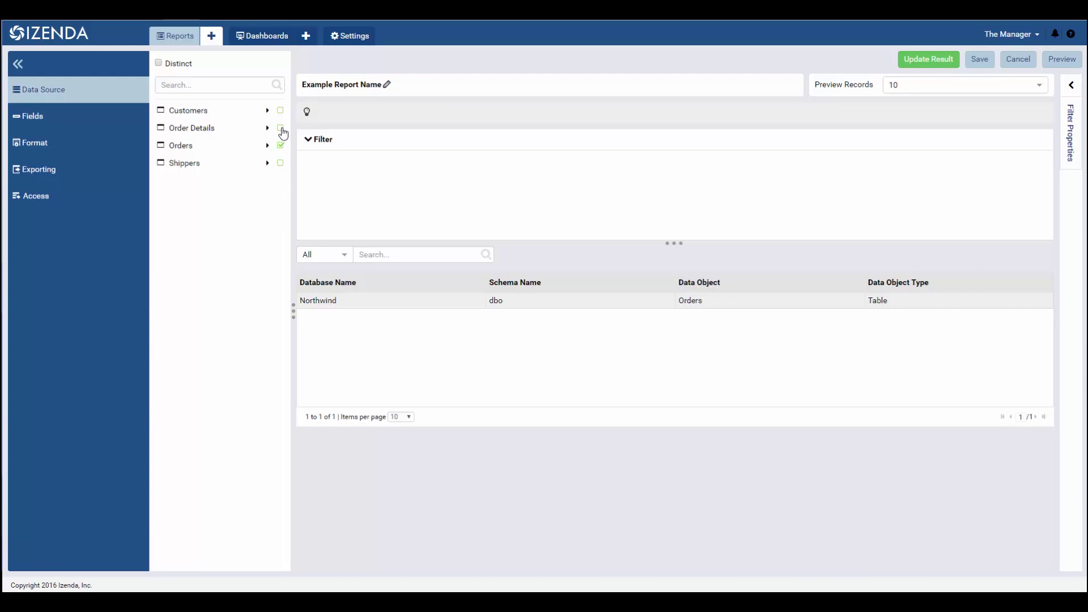
click(281, 127)
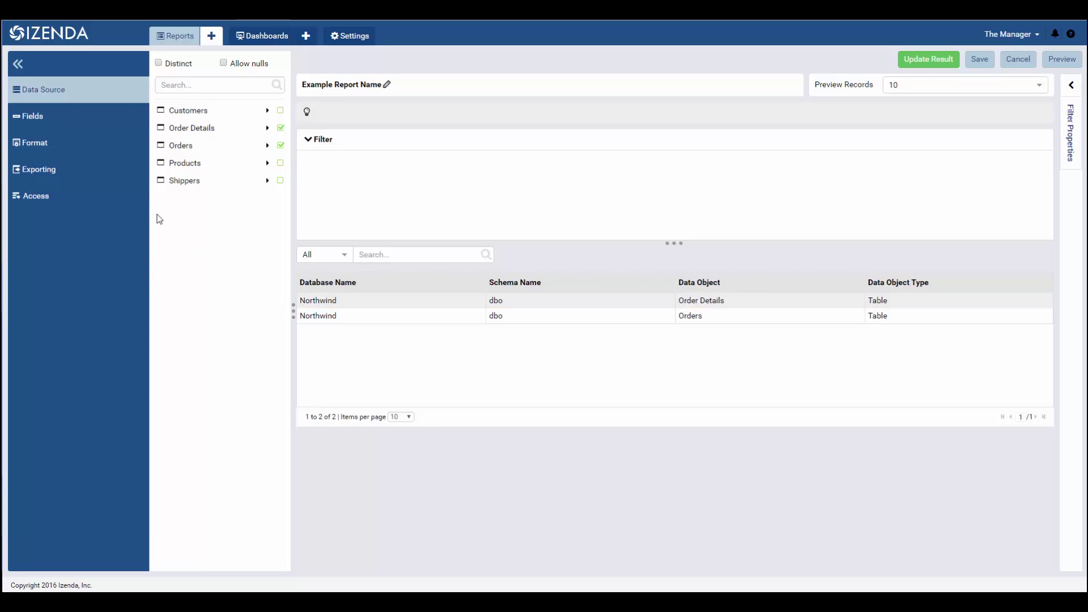
click(101, 118)
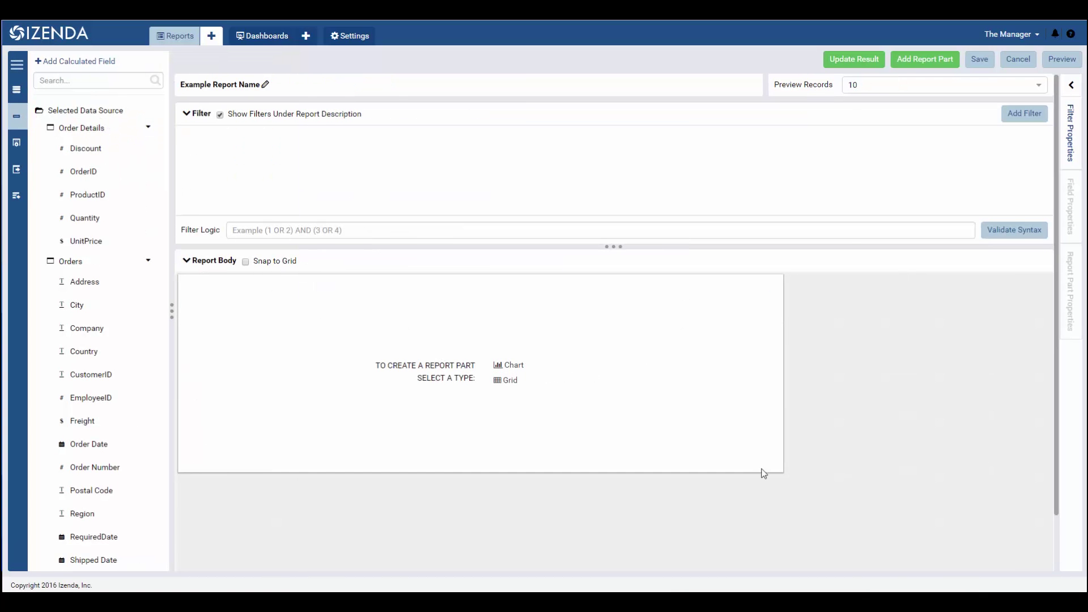
Narrow the first report part, add a second part beside it, and make the left one a grid.
drag(780, 472, 513, 460)
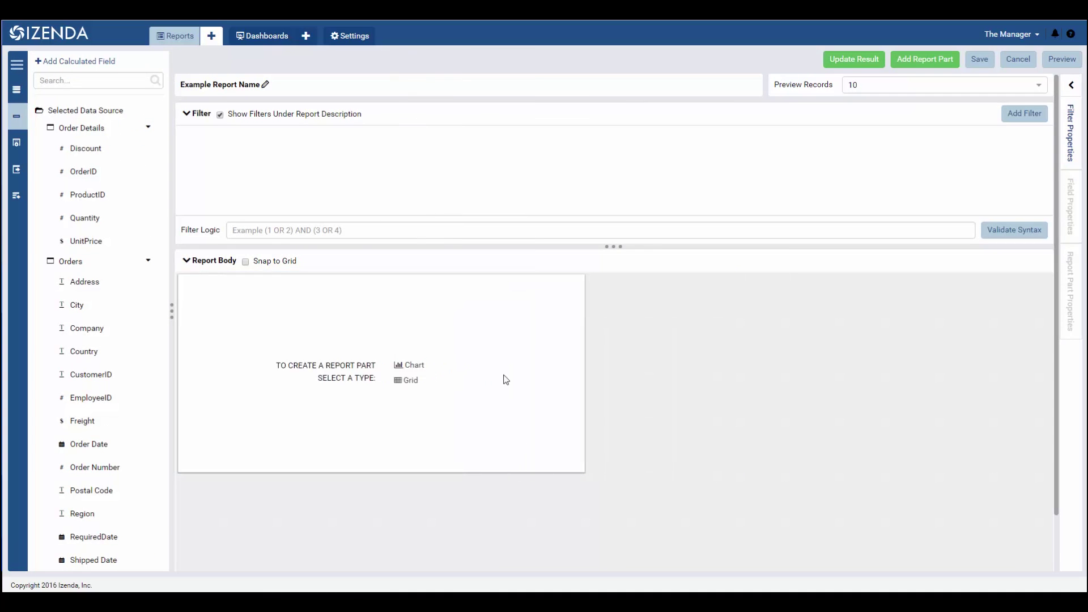
click(554, 294)
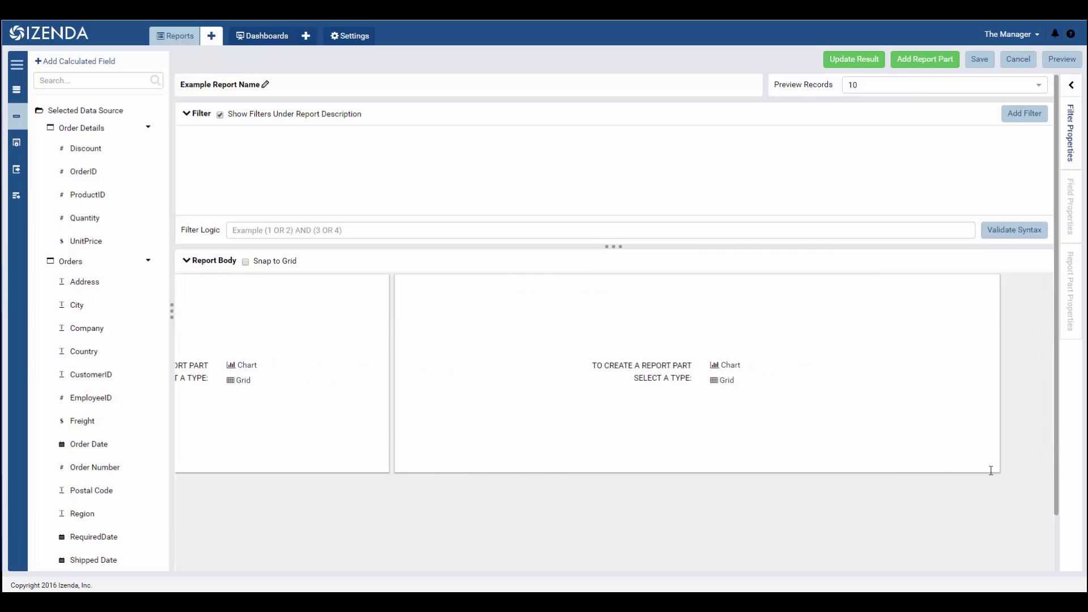
drag(990, 470, 784, 481)
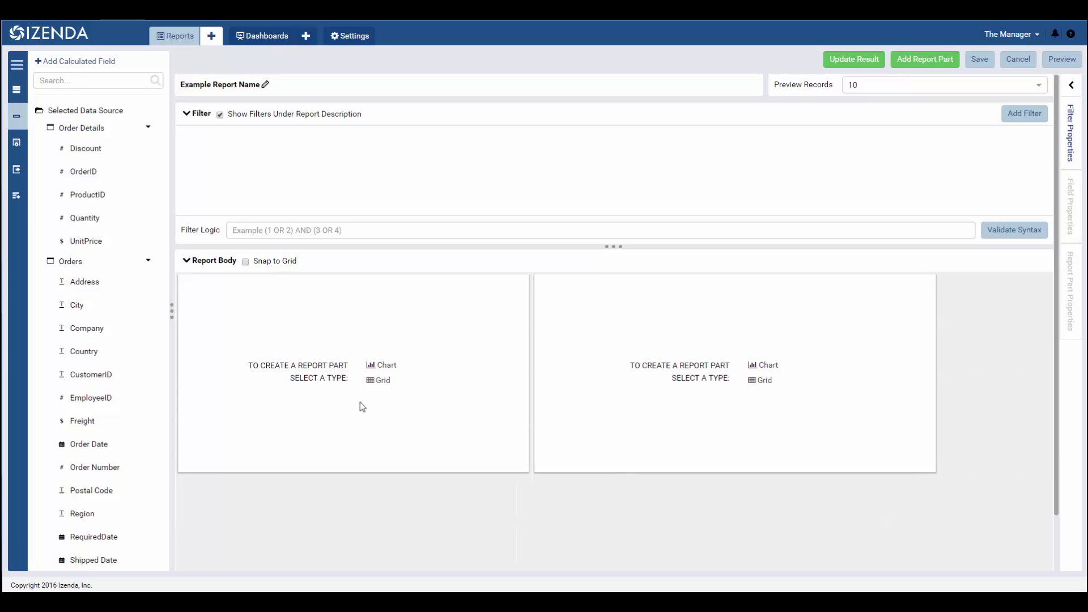
click(148, 127)
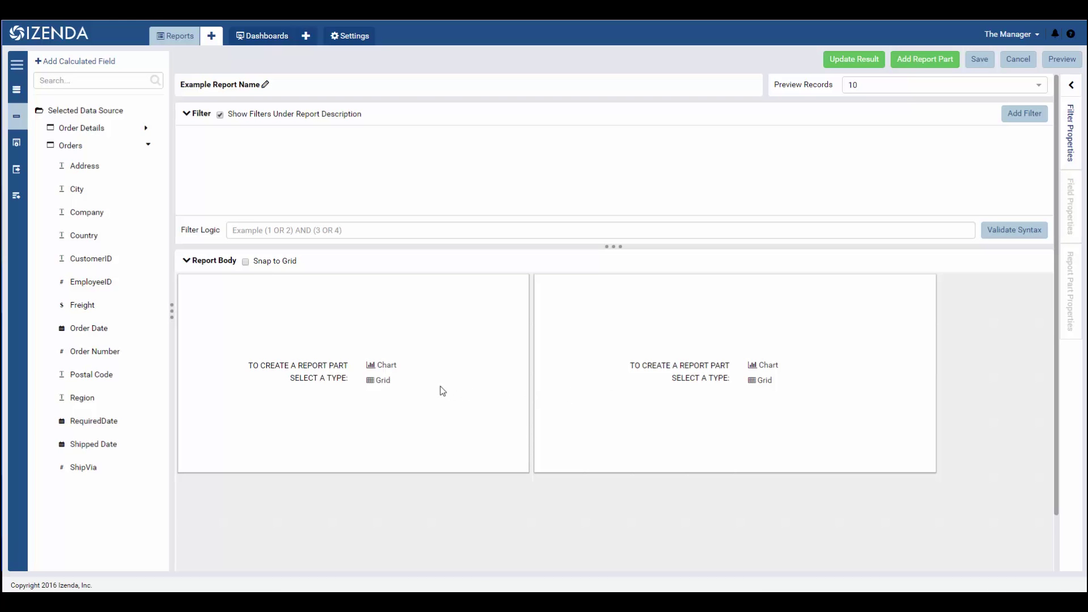
click(377, 384)
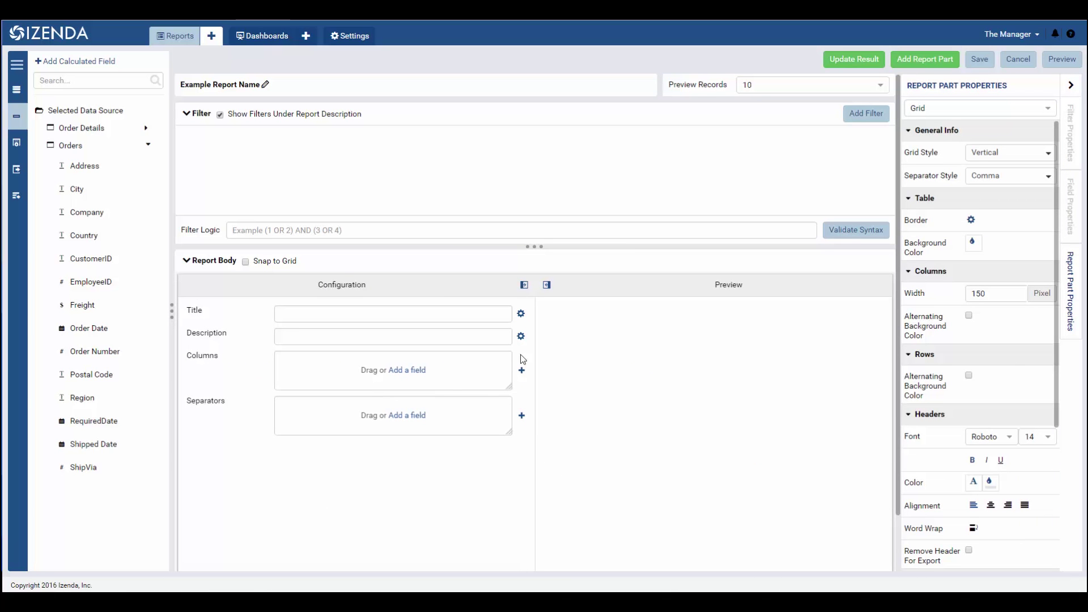
Give the grid City and Freight columns, separated into groups by Country.
click(186, 115)
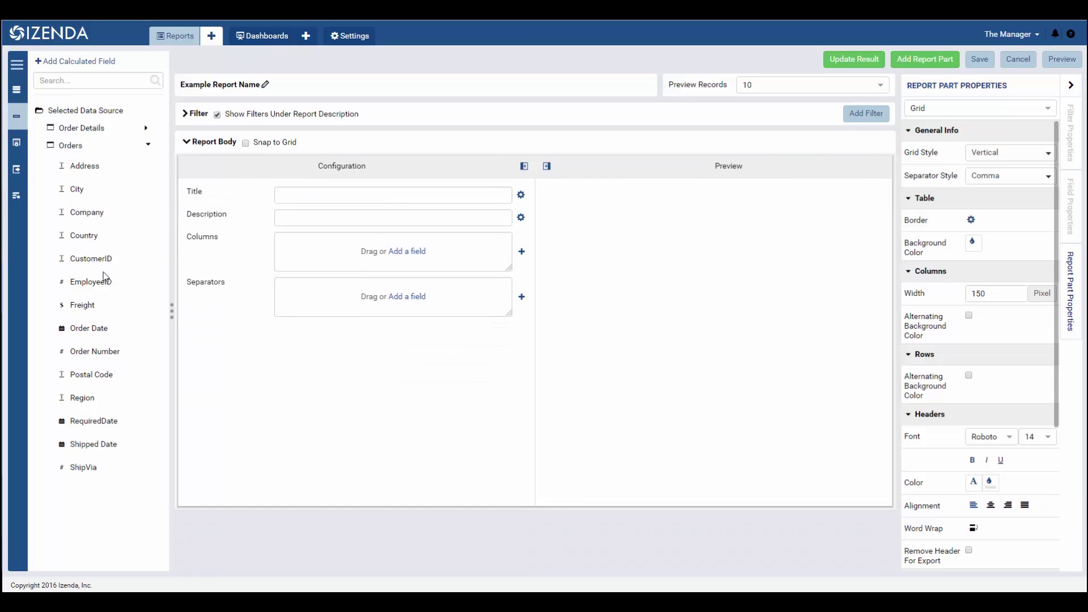
drag(78, 240, 340, 250)
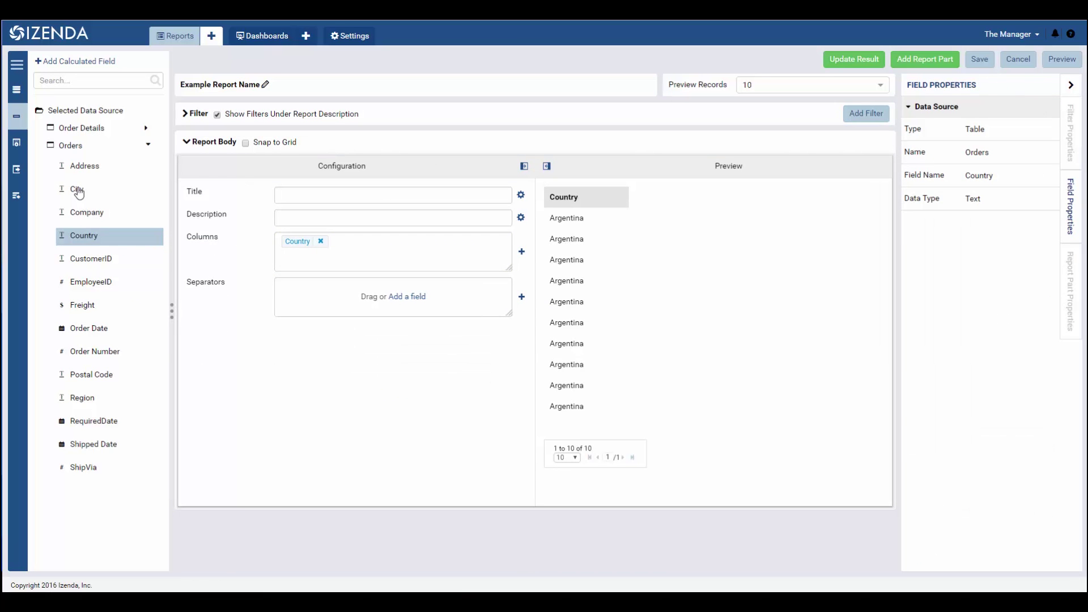
drag(75, 189, 346, 247)
drag(82, 305, 385, 243)
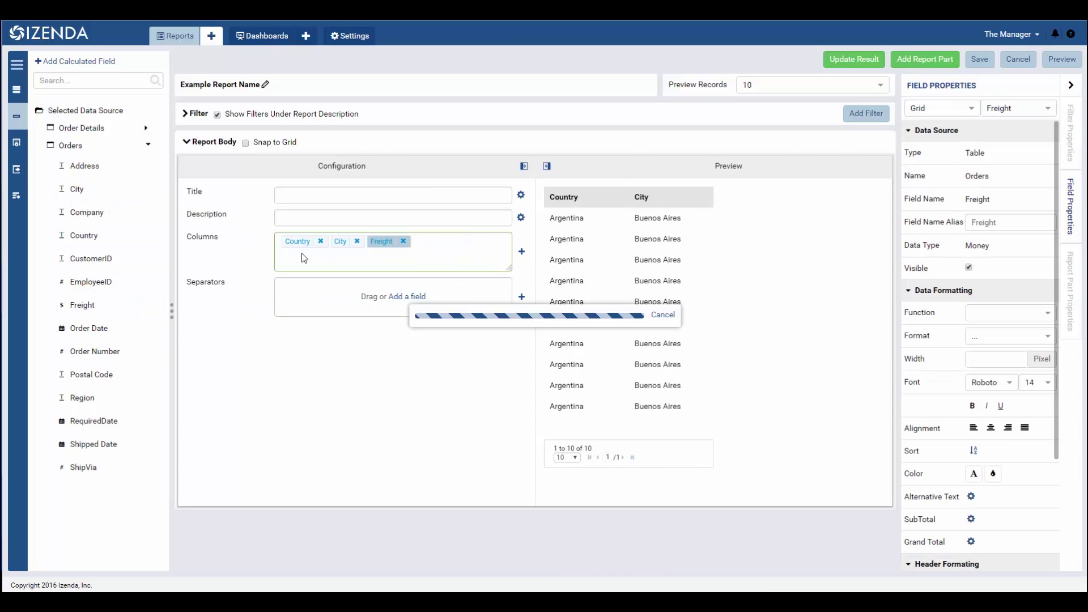
drag(298, 241, 309, 298)
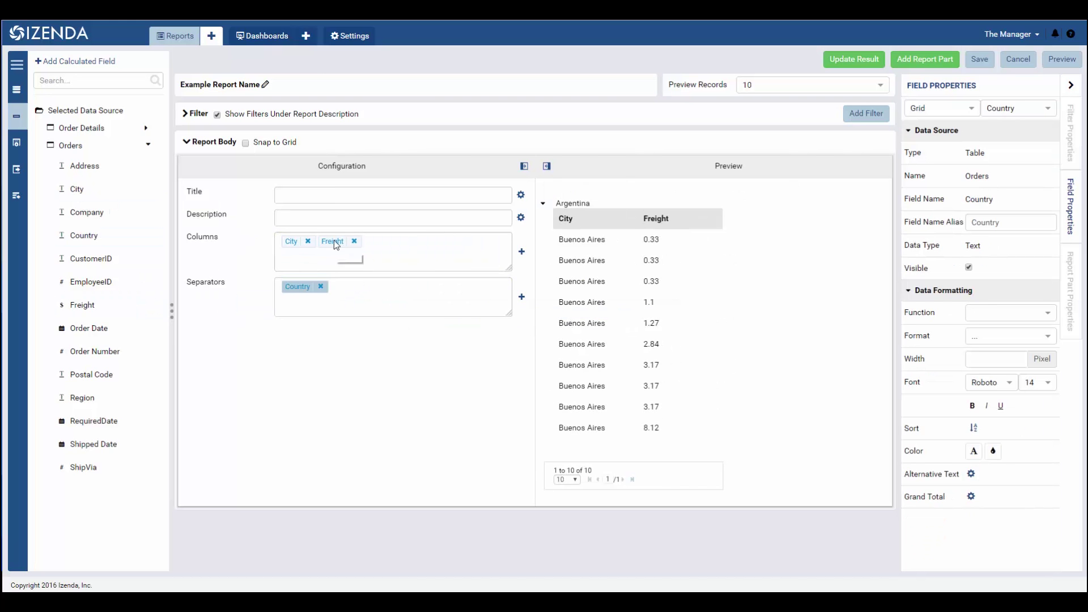
click(334, 239)
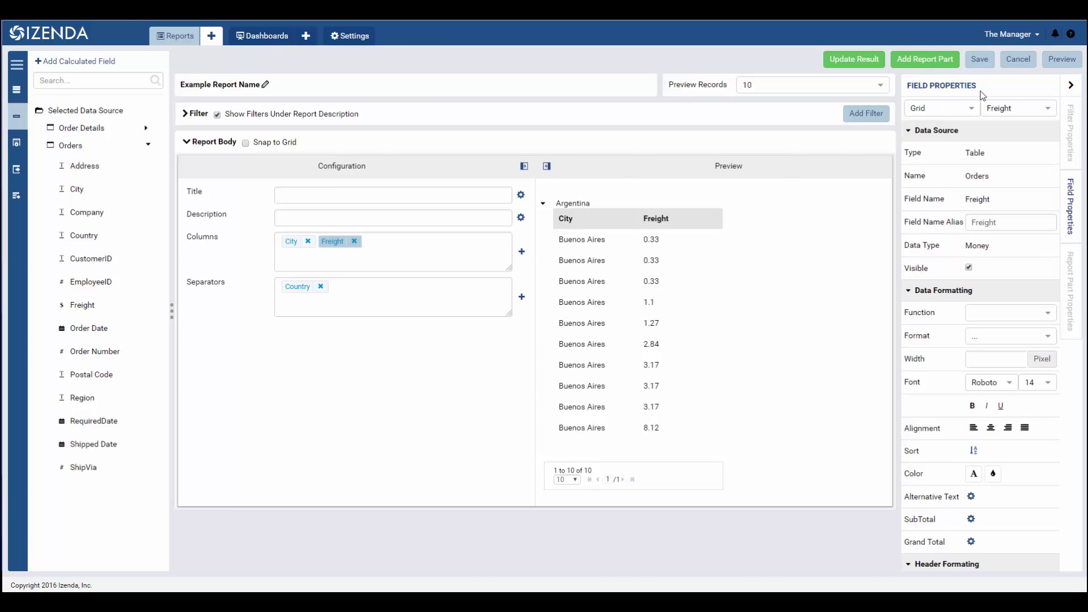
click(996, 314)
Sum Freight per city in $0,000.00 currency format, headed 'Sum of Freight'.
click(991, 448)
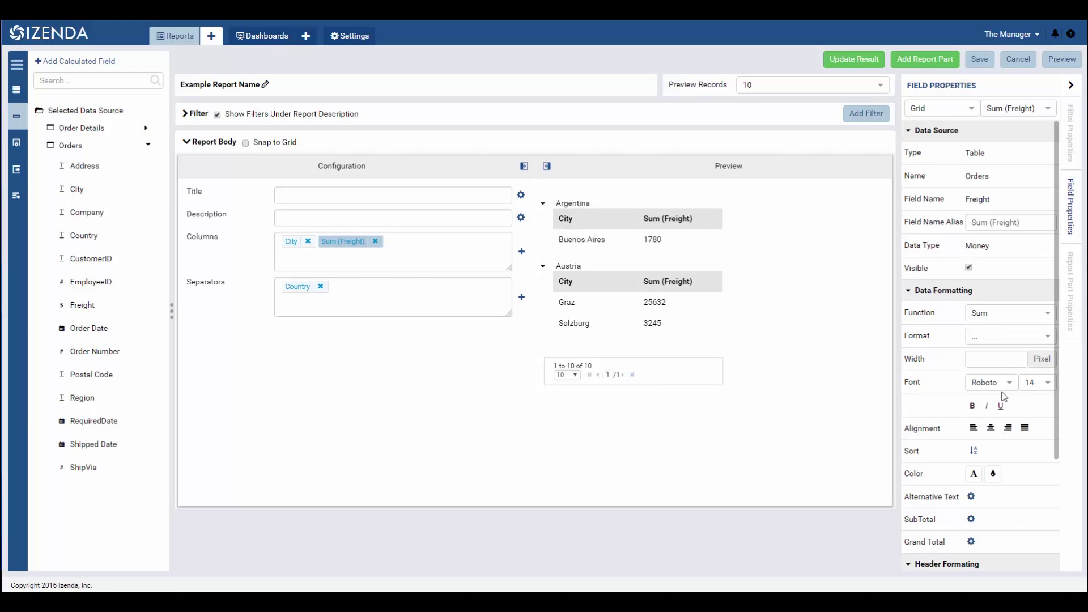
click(1010, 339)
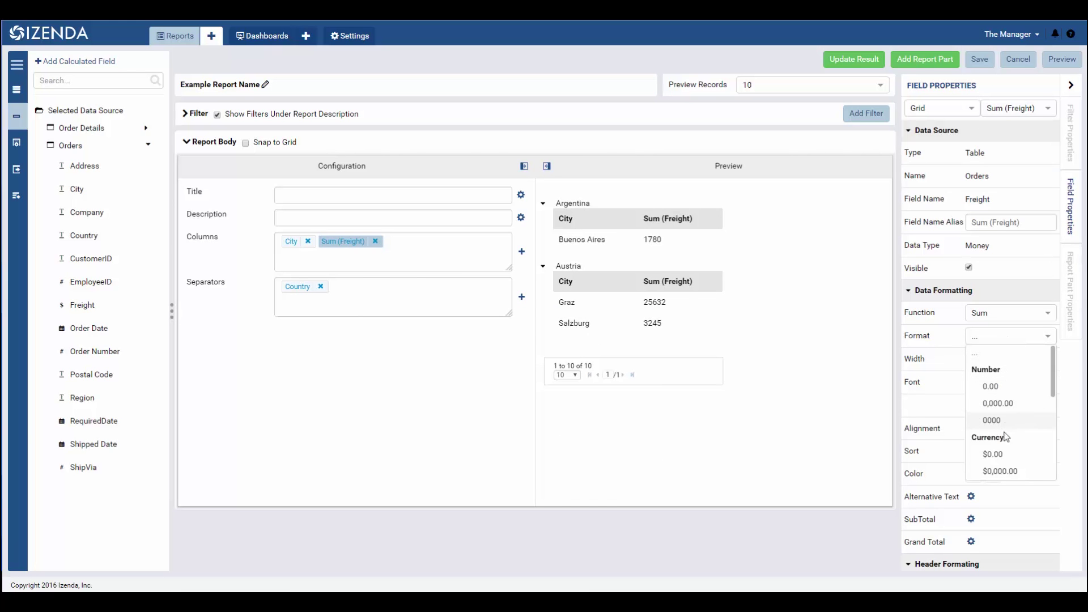
click(1003, 470)
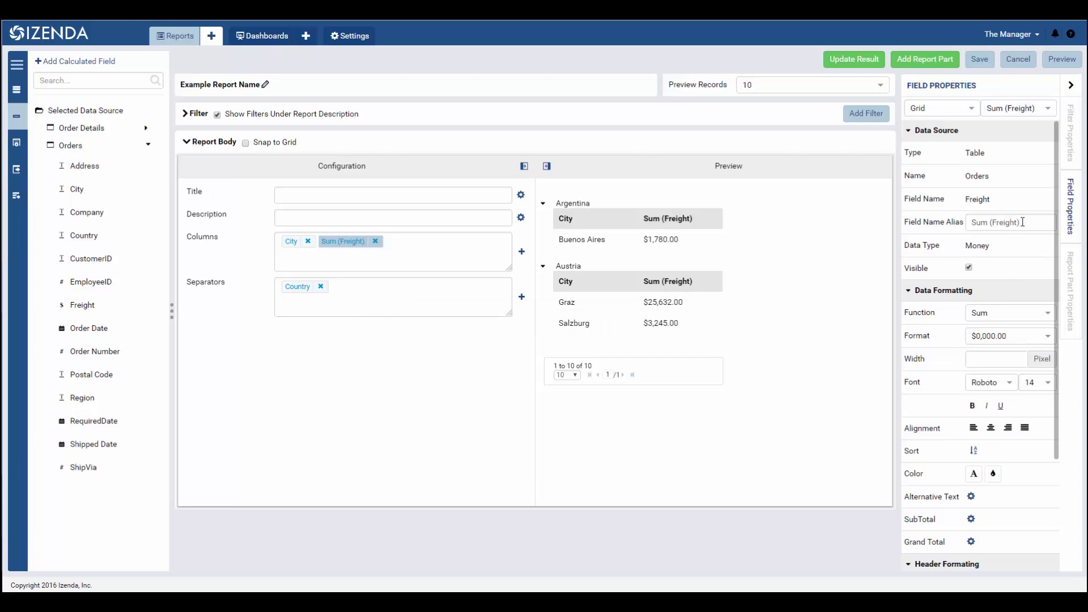
drag(1023, 222, 970, 227)
text(S)
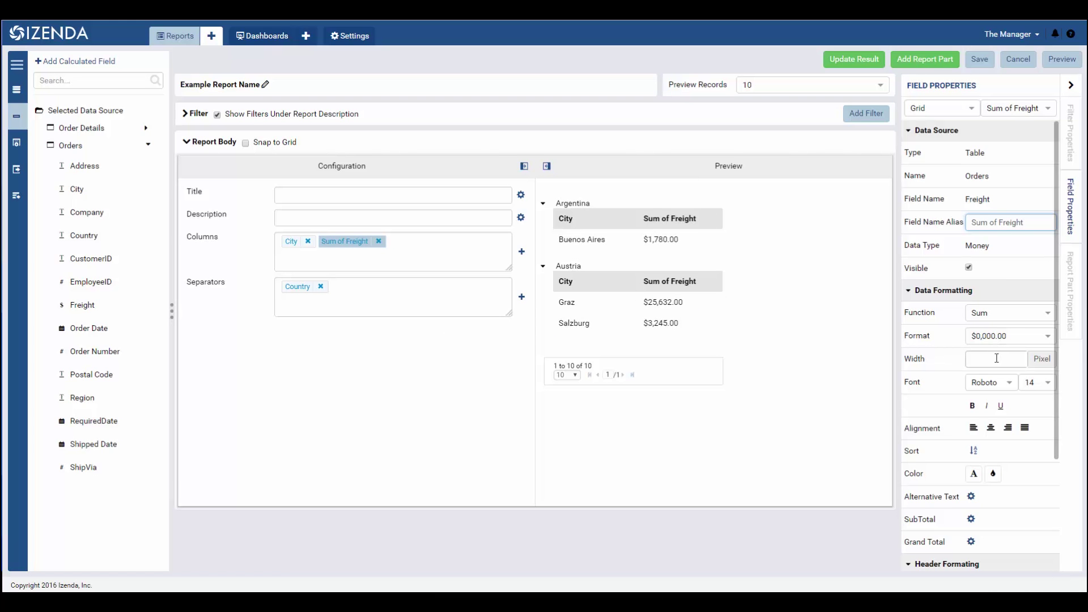
click(700, 169)
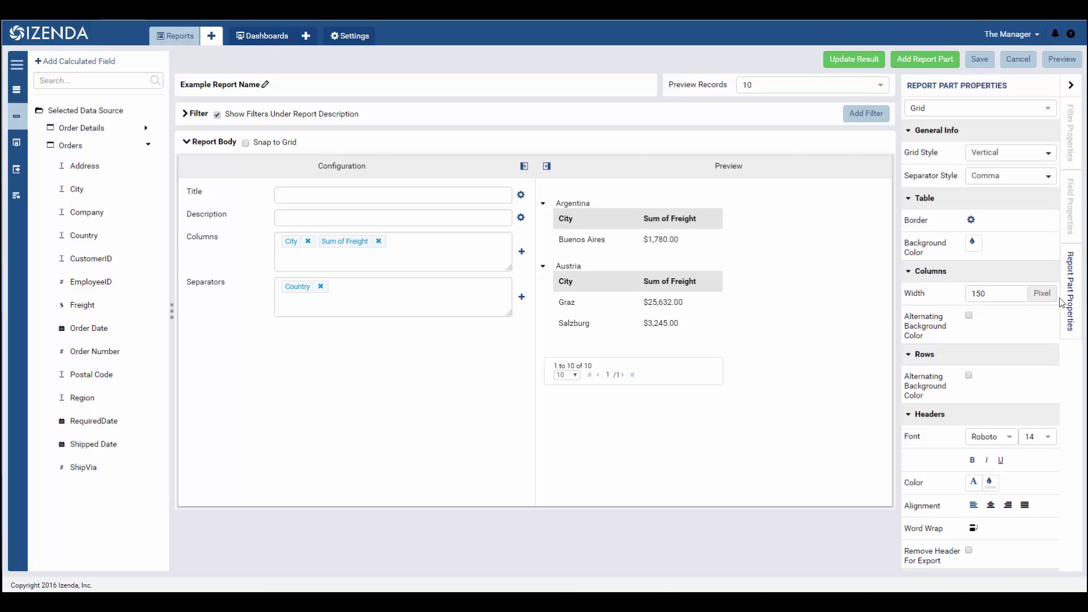
click(1000, 154)
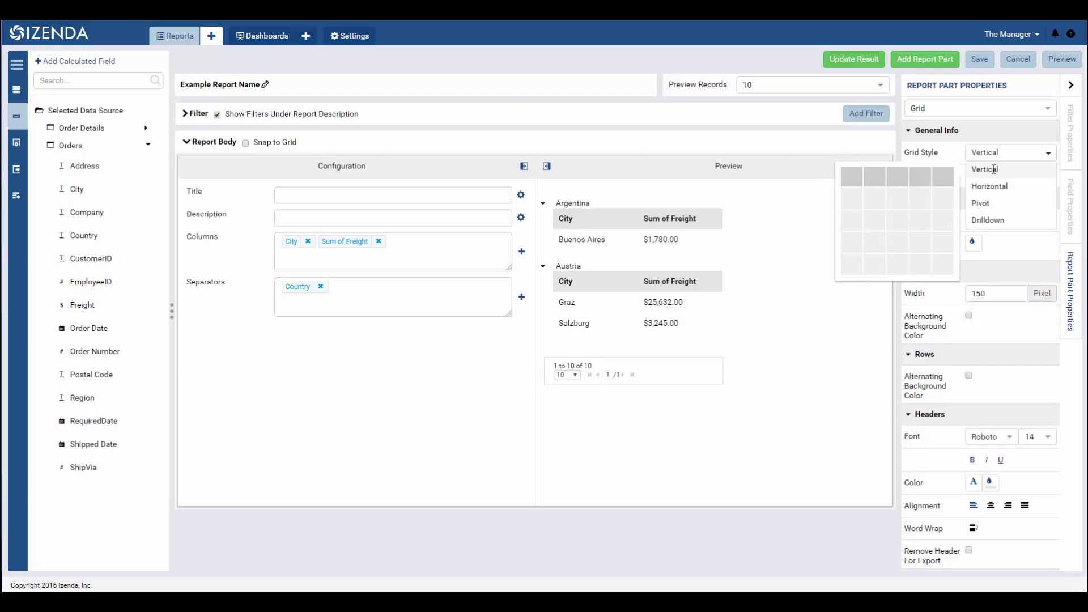
click(996, 171)
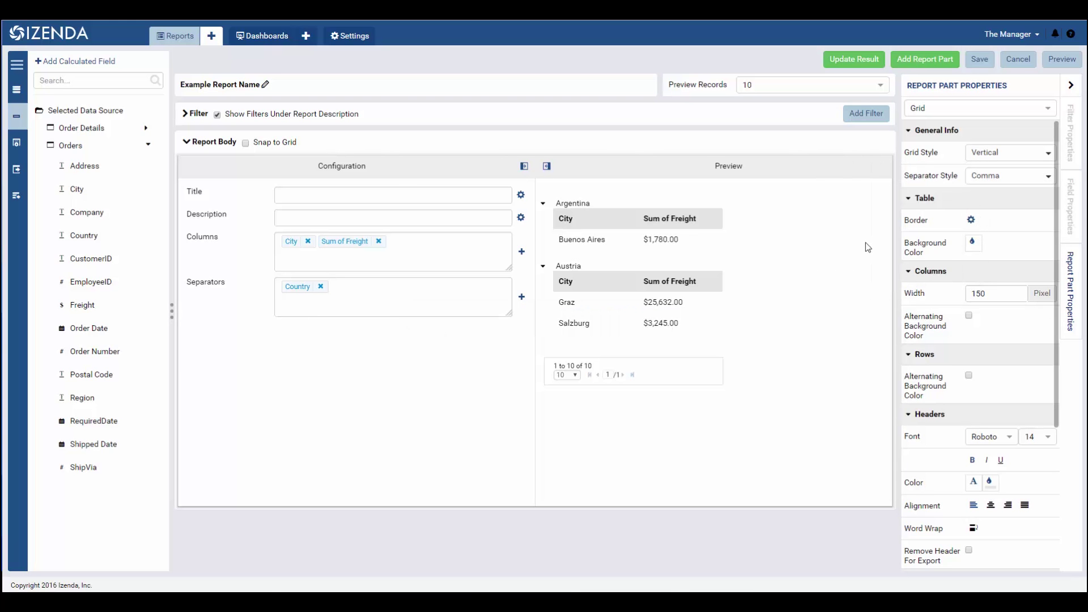
mouse_move(859, 157)
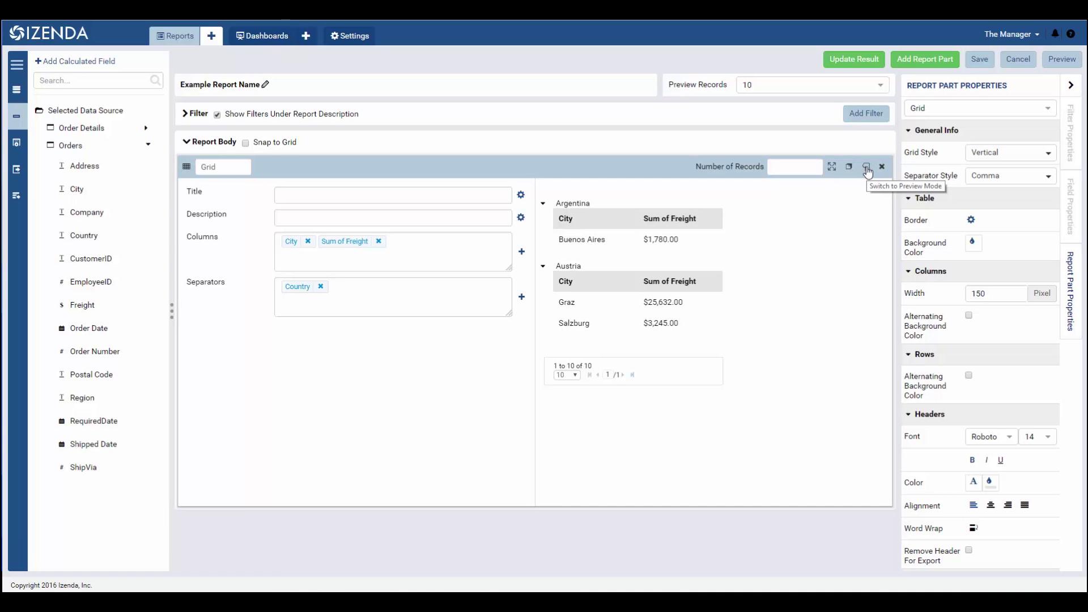
click(867, 168)
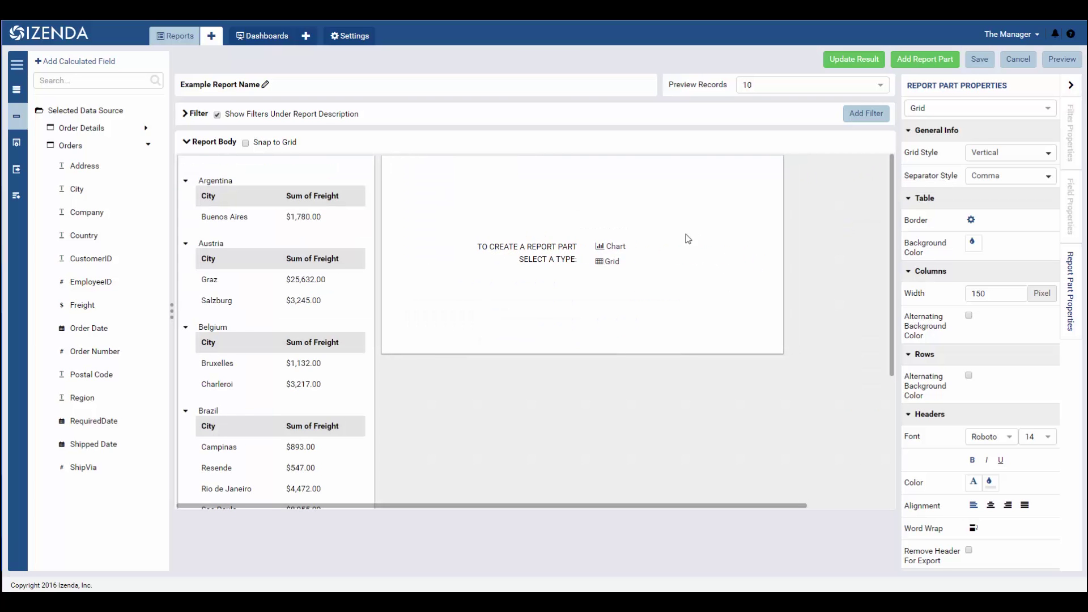
Make the second report part a pie chart of Sum (Freight) by Country.
click(617, 246)
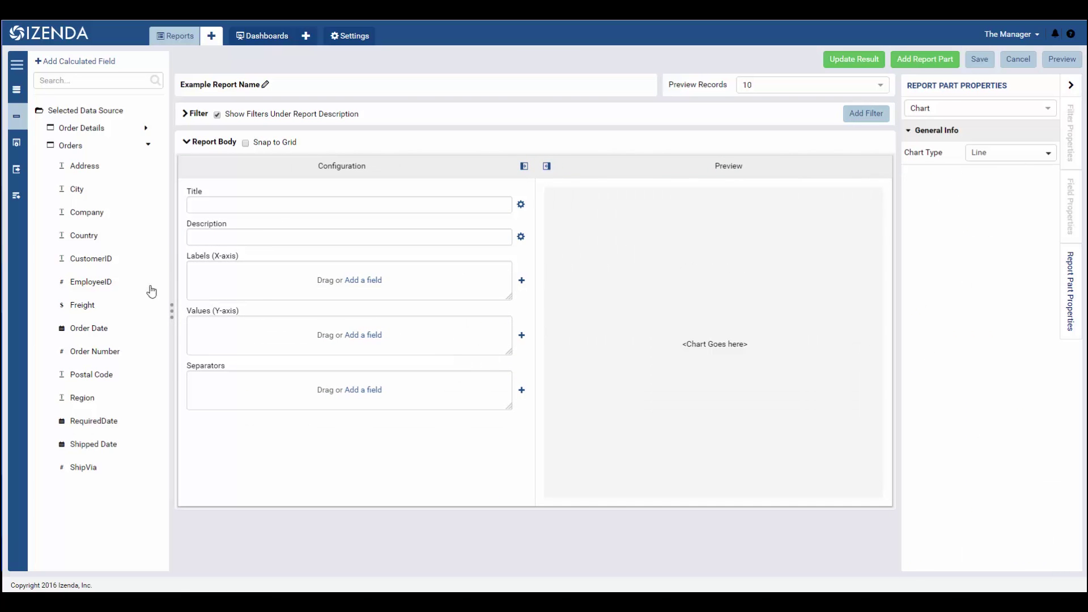
drag(91, 237, 190, 277)
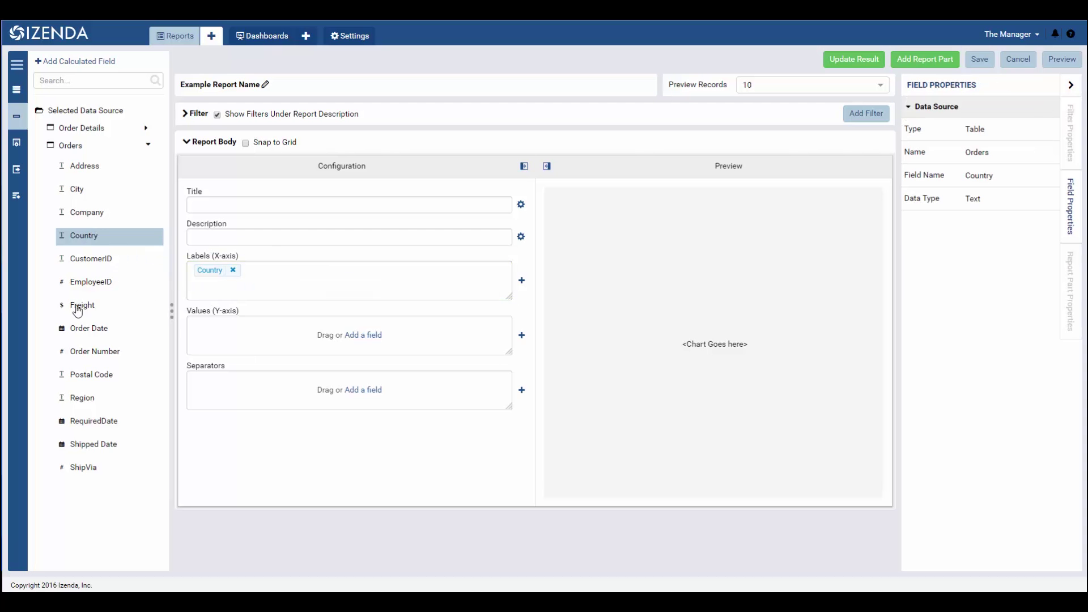
drag(78, 310, 269, 340)
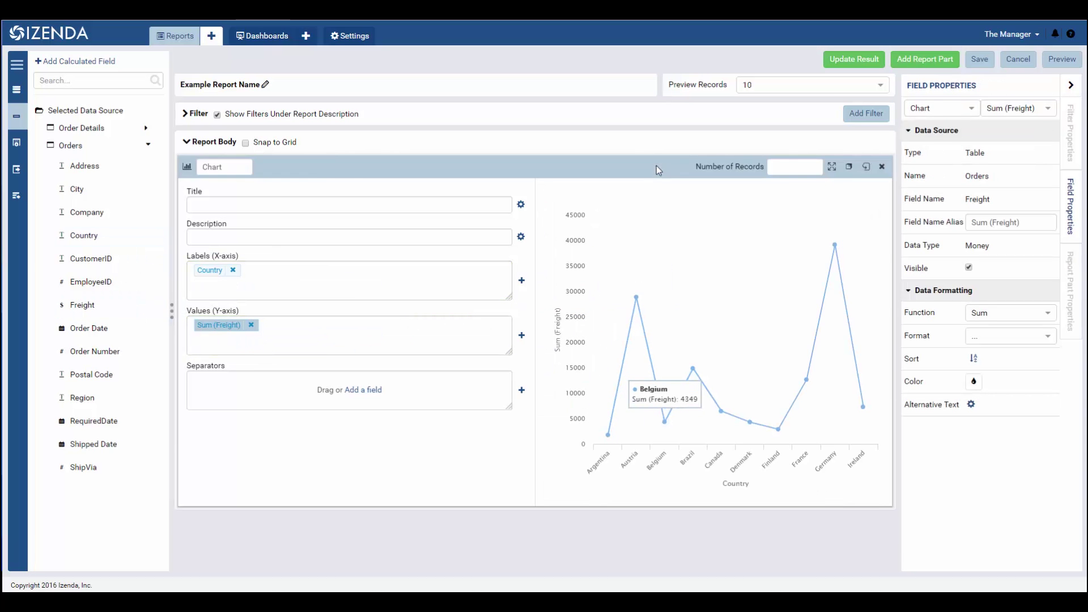
click(656, 169)
click(997, 159)
click(997, 203)
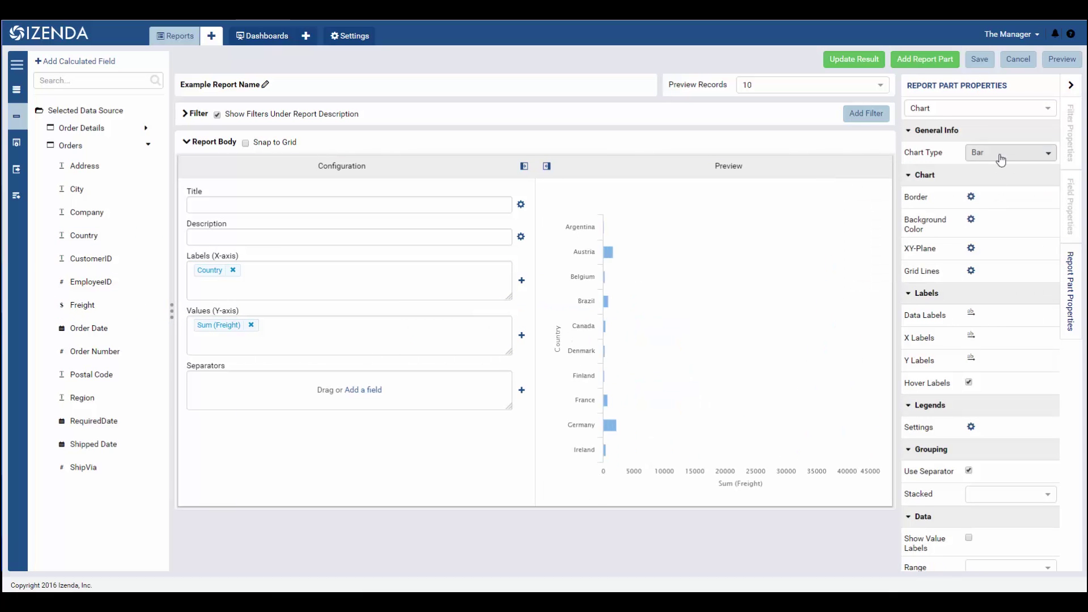
click(1001, 158)
click(998, 237)
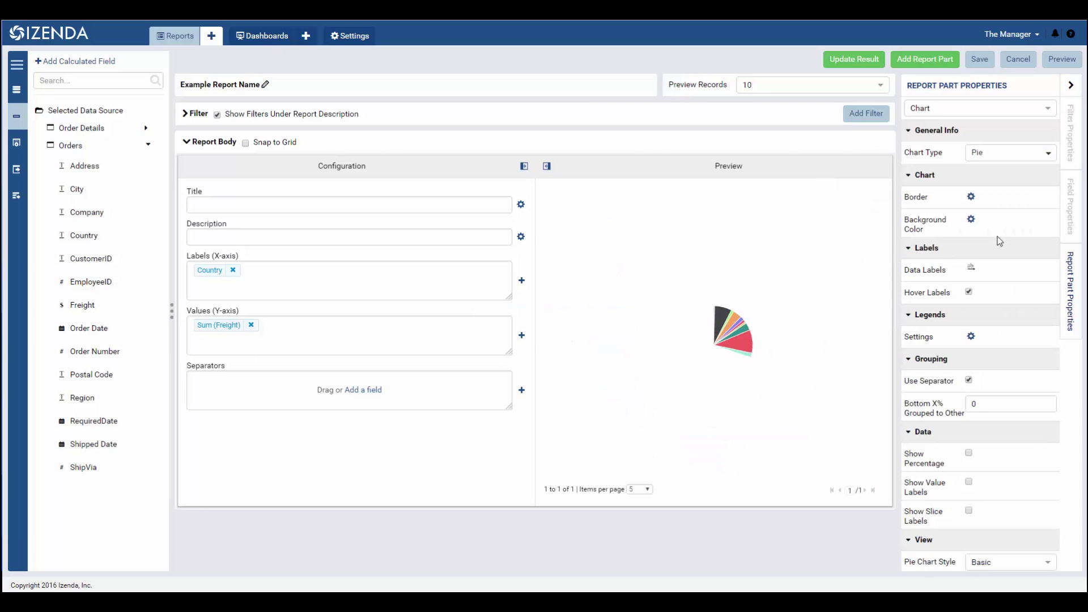
click(186, 115)
Add a Country filter with the Equivalence > Equals (Popup) operator.
drag(96, 233, 256, 165)
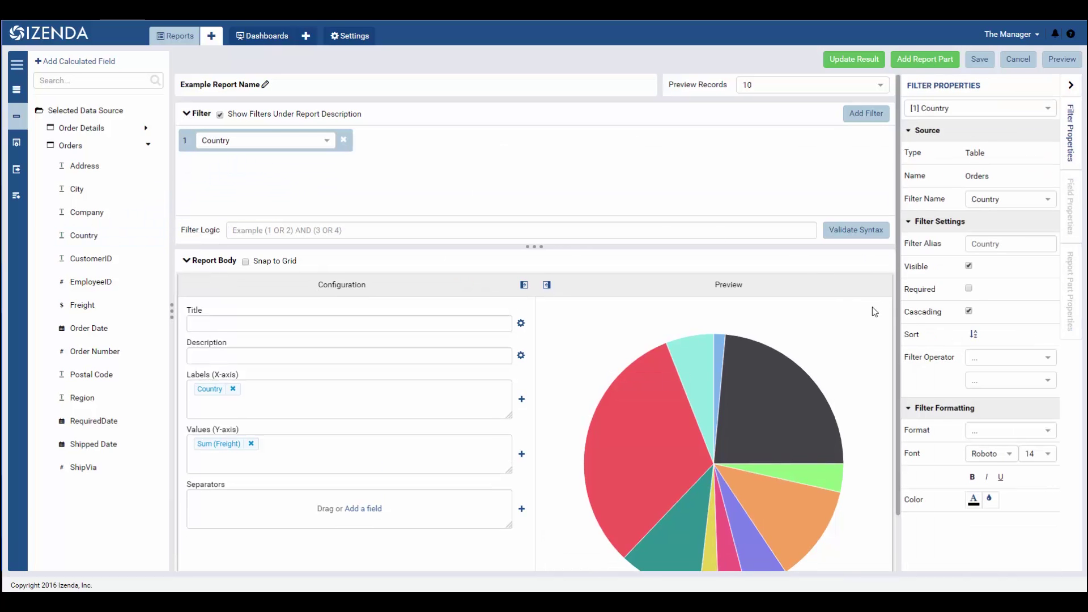
click(980, 358)
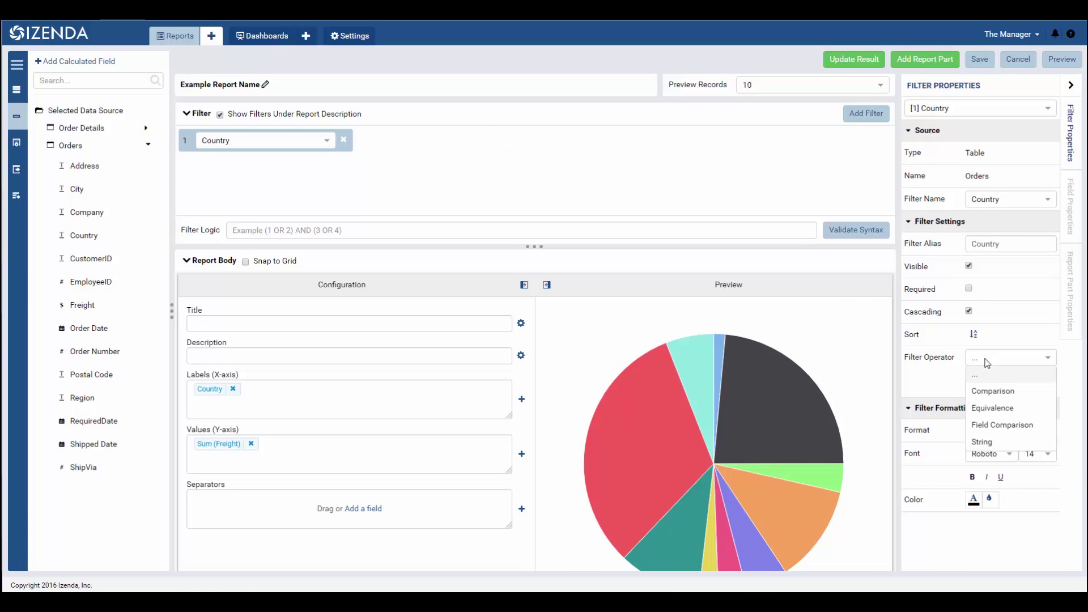
click(1005, 408)
click(1014, 381)
click(1020, 489)
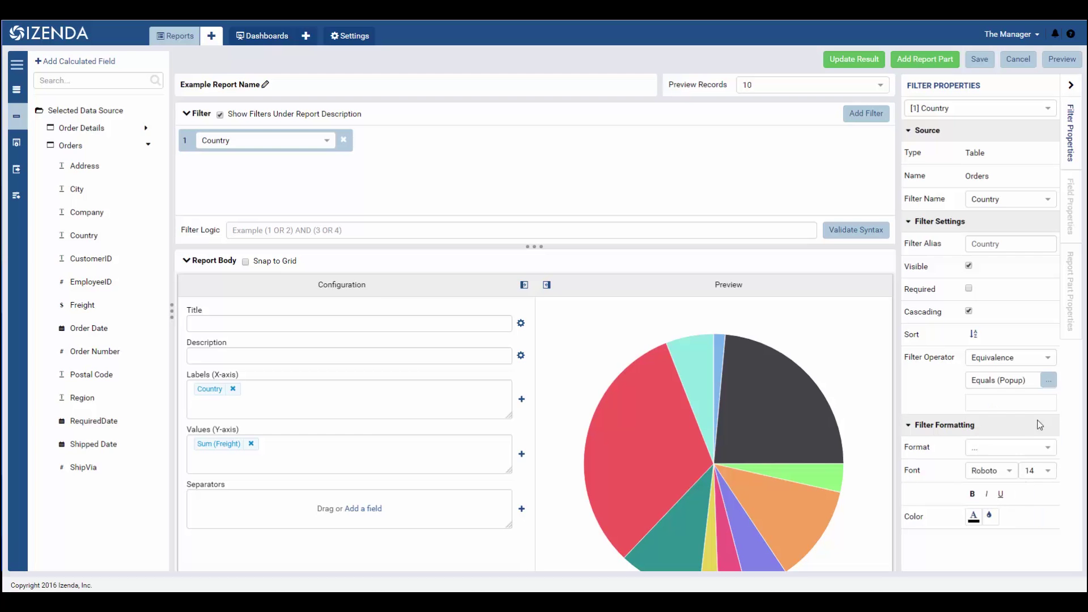
Limit the Country filter to Canada, Austria and UK and refresh the report results.
click(1048, 379)
click(498, 234)
click(498, 211)
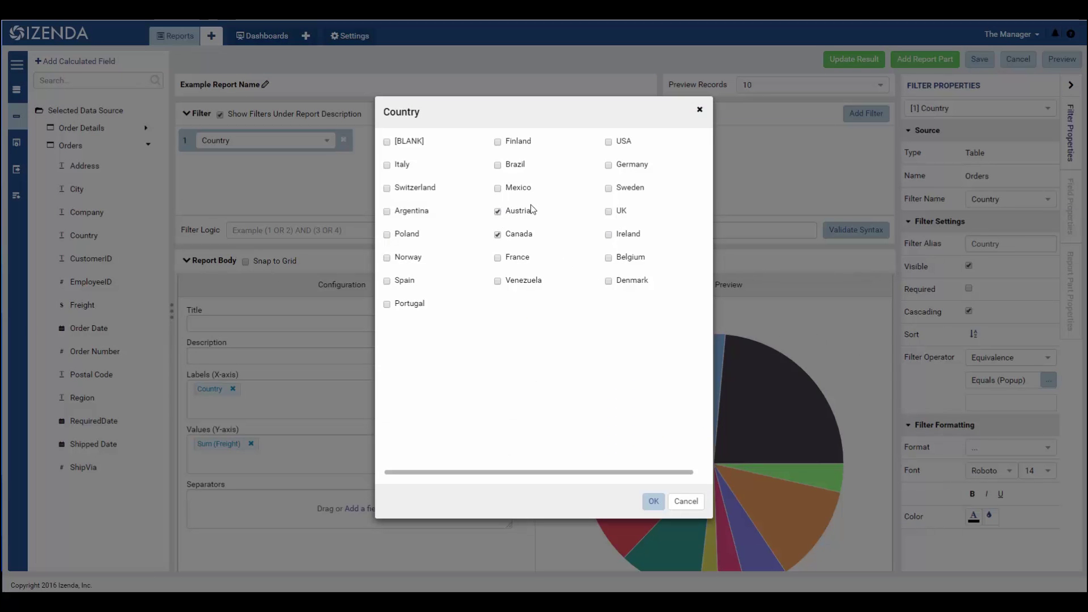
click(609, 212)
click(655, 501)
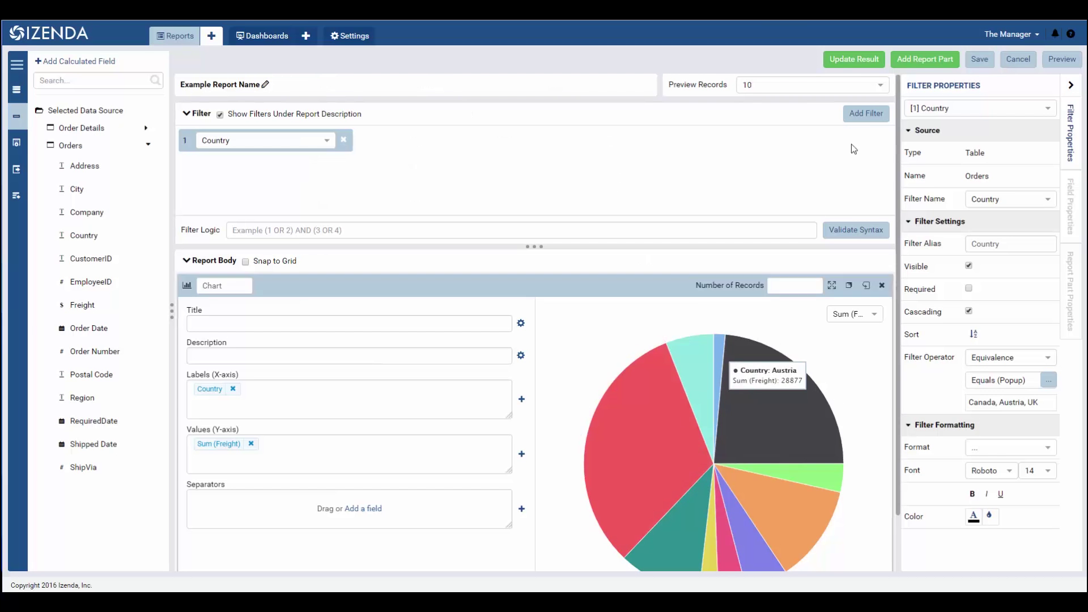
click(853, 59)
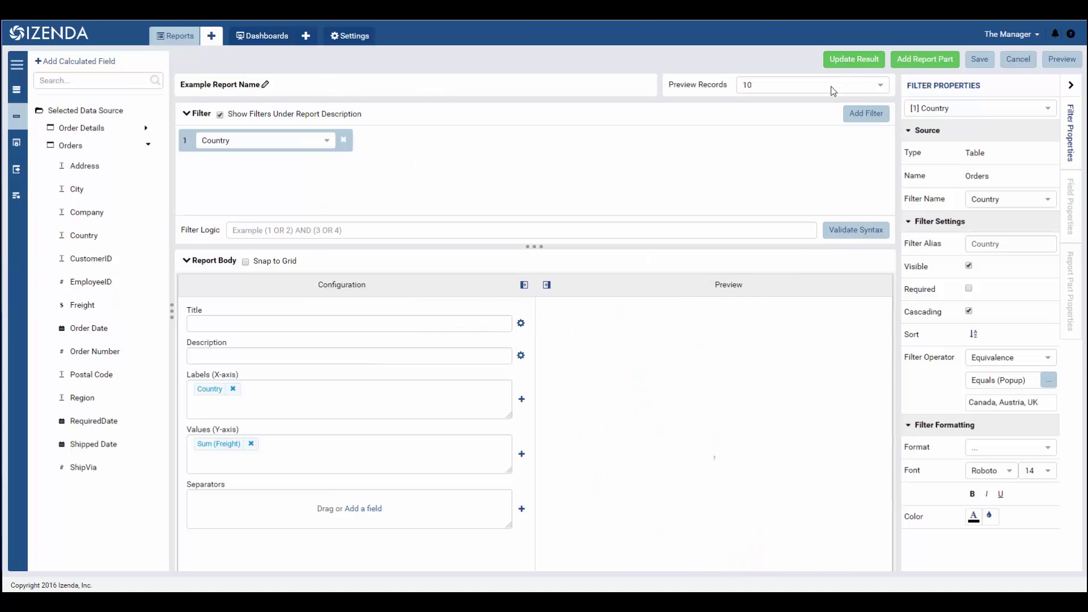
click(984, 60)
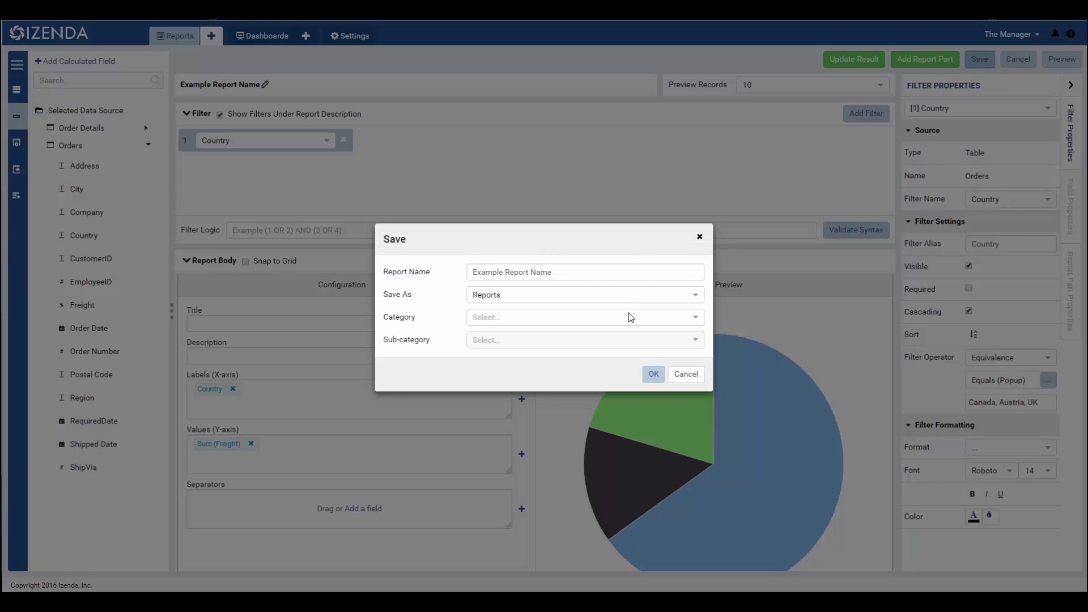
click(640, 321)
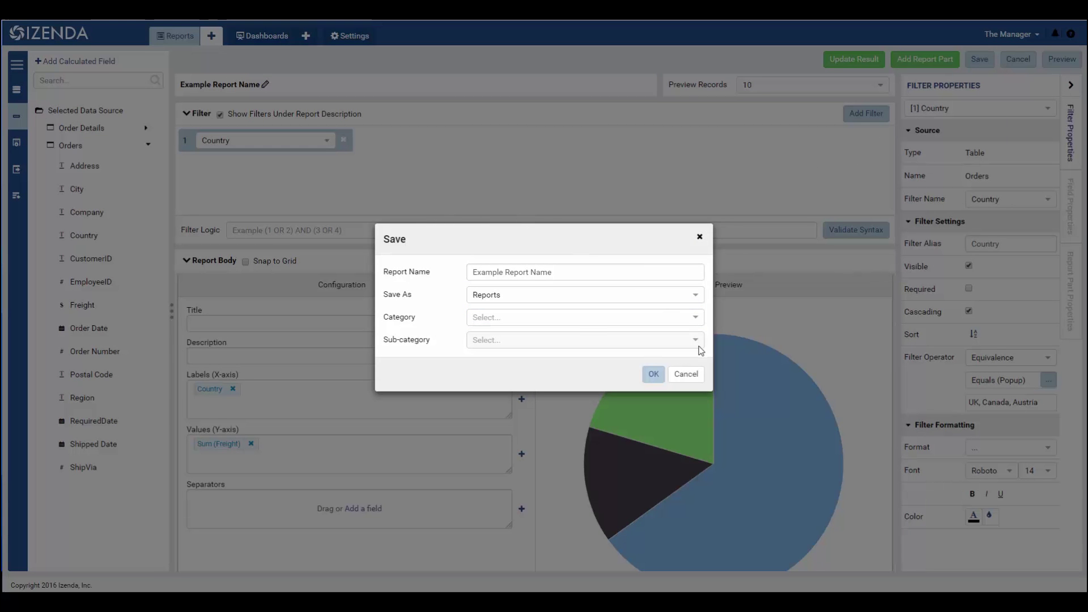
click(698, 374)
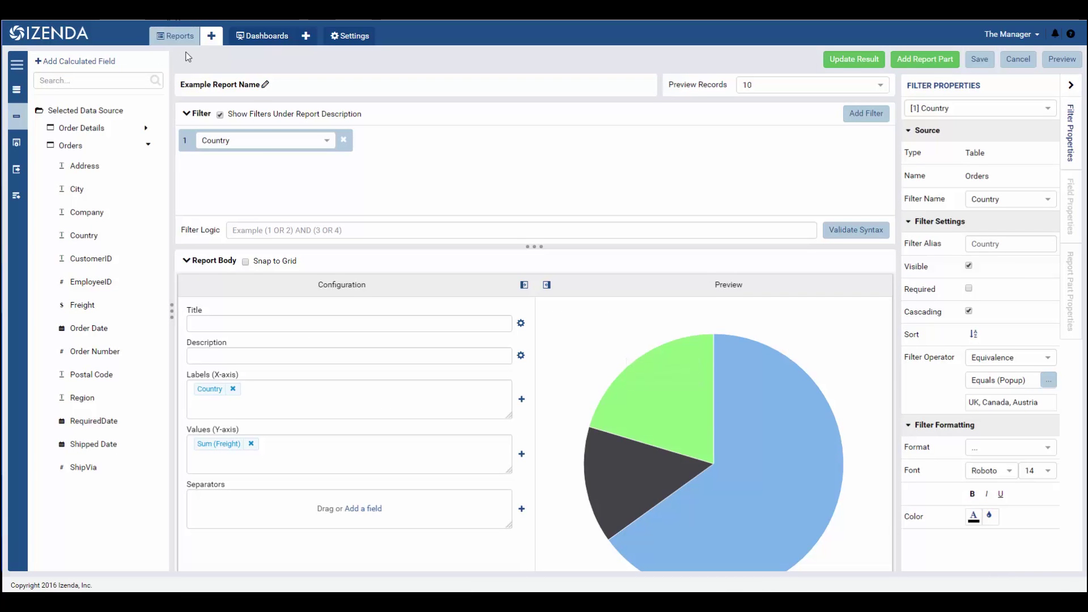
Open the saved Simple Freight Analysis report from the Manager Reports list.
click(1072, 65)
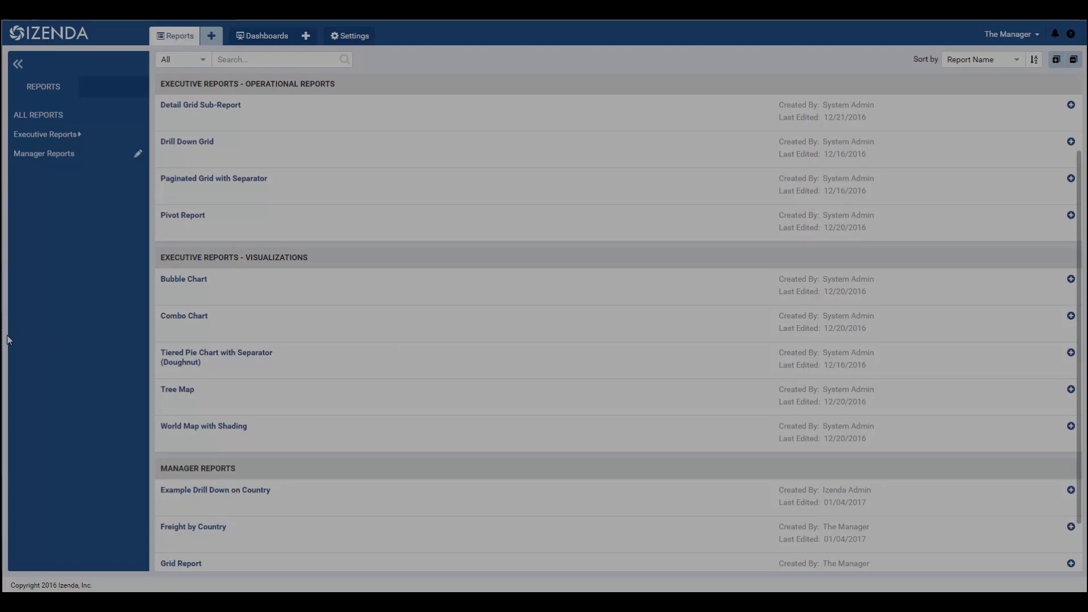
scroll(206, 339, down, 2)
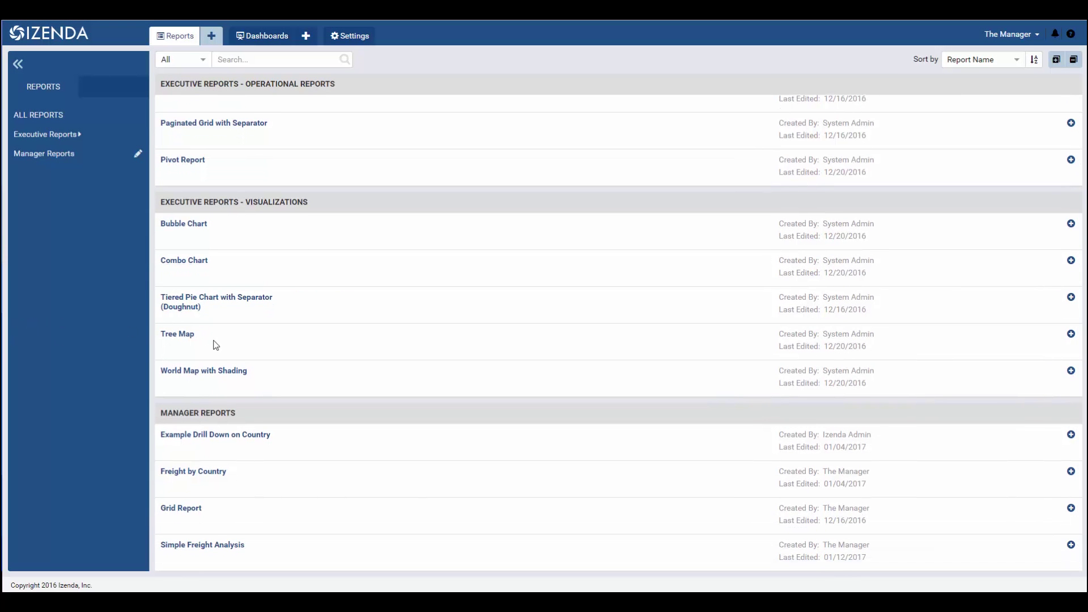
scroll(238, 396, up, 2)
scroll(263, 482, down, 1)
scroll(265, 499, down, 1)
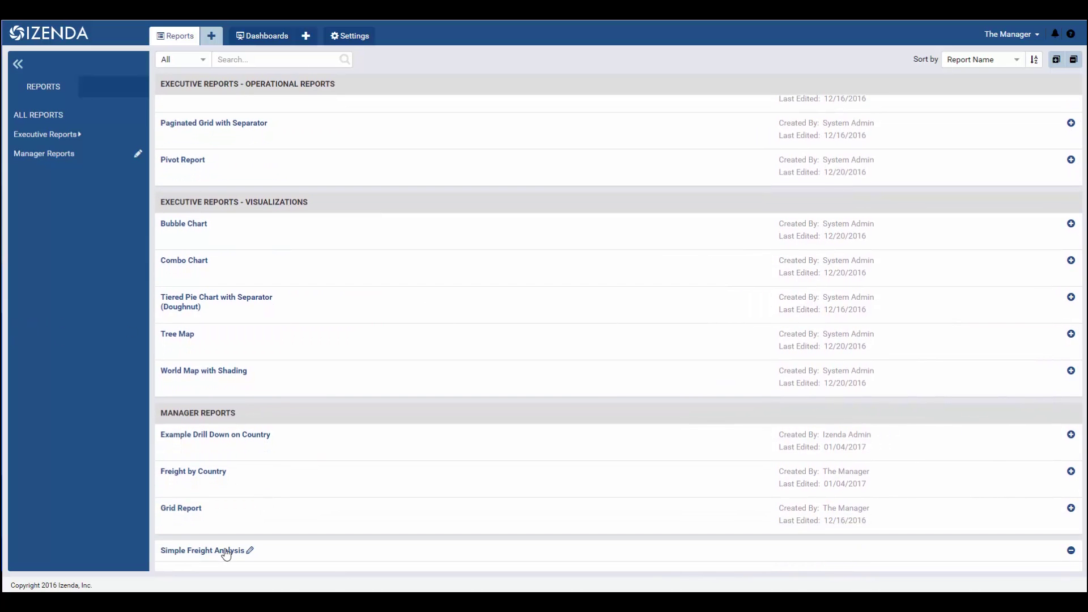
click(237, 549)
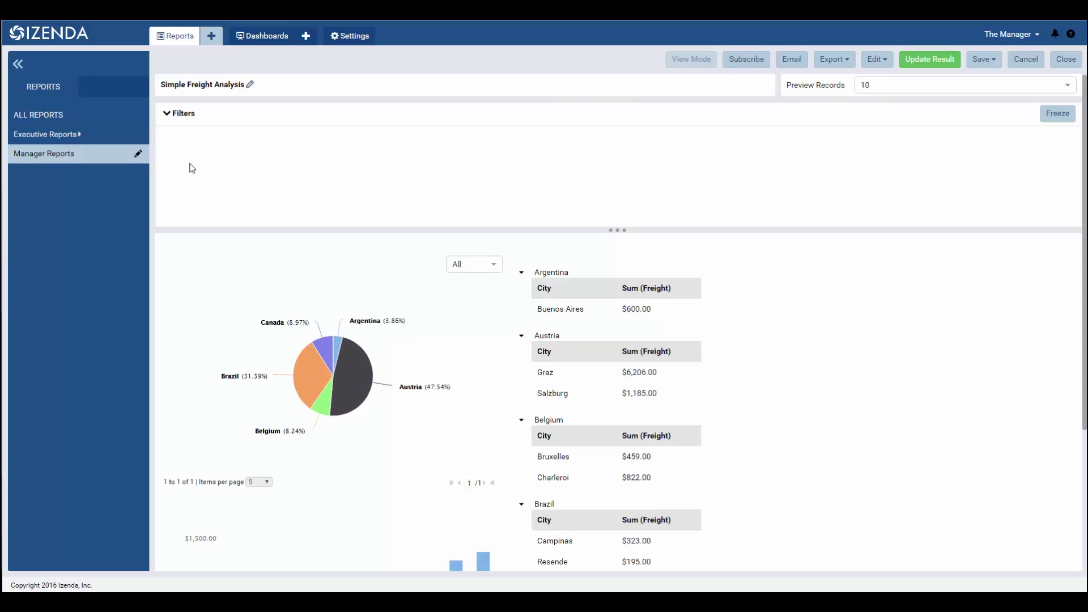
Collapse the filters and drill the pie chart into Brazil's cities.
click(166, 116)
mouse_move(302, 274)
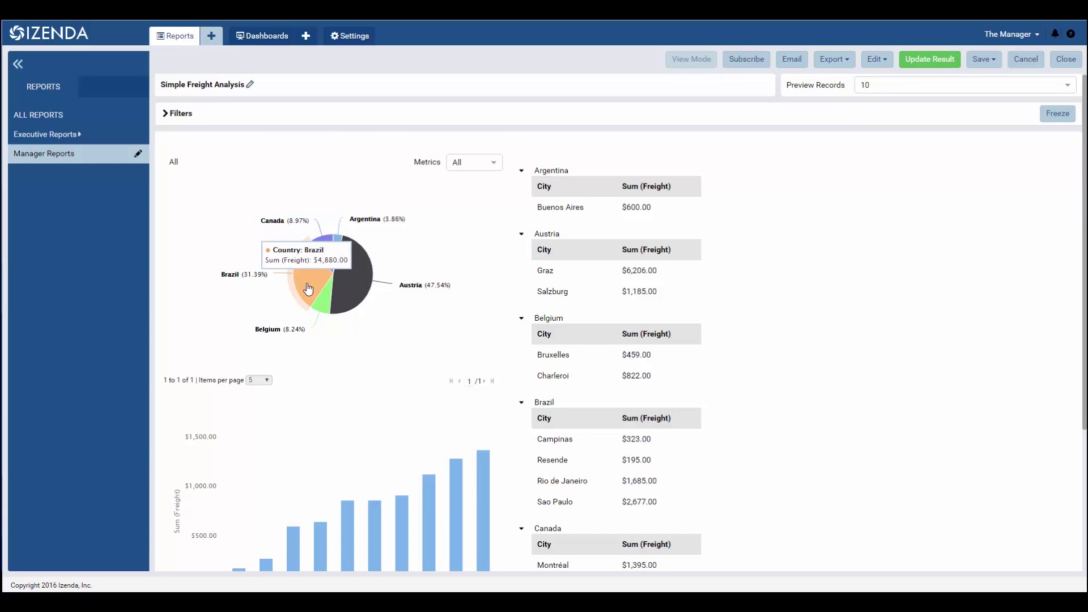
click(307, 289)
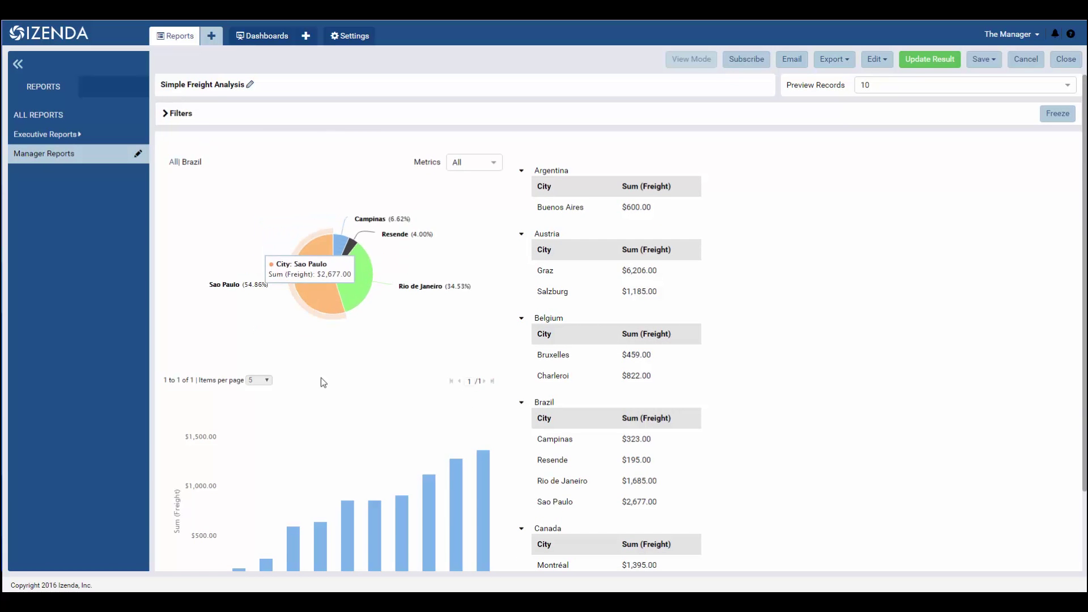